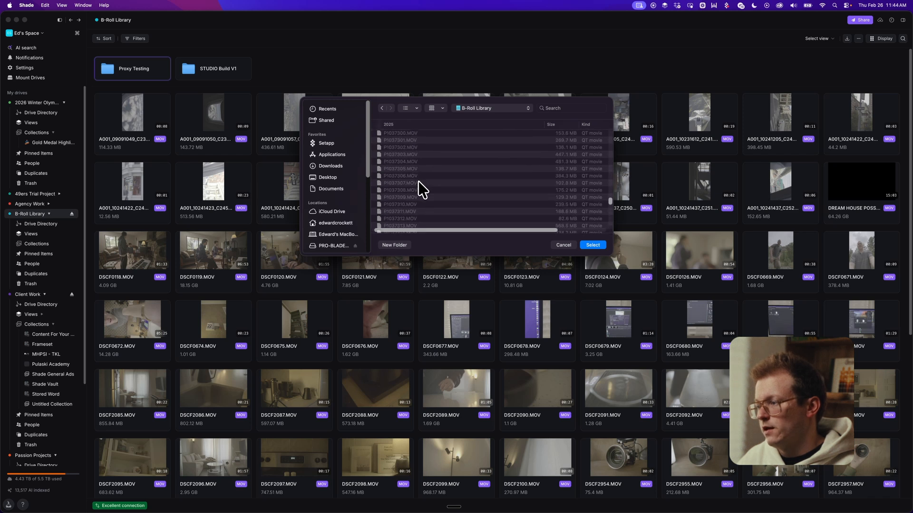
# Choose the Proxy Testing folder inside the B-Roll Library drive and confirm it as the selected folder
pyautogui.click(416, 188)
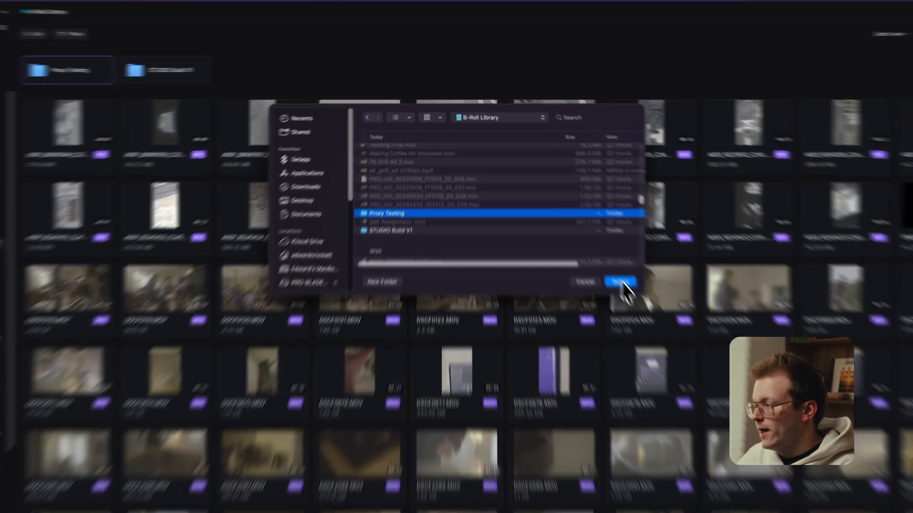
pyautogui.click(593, 244)
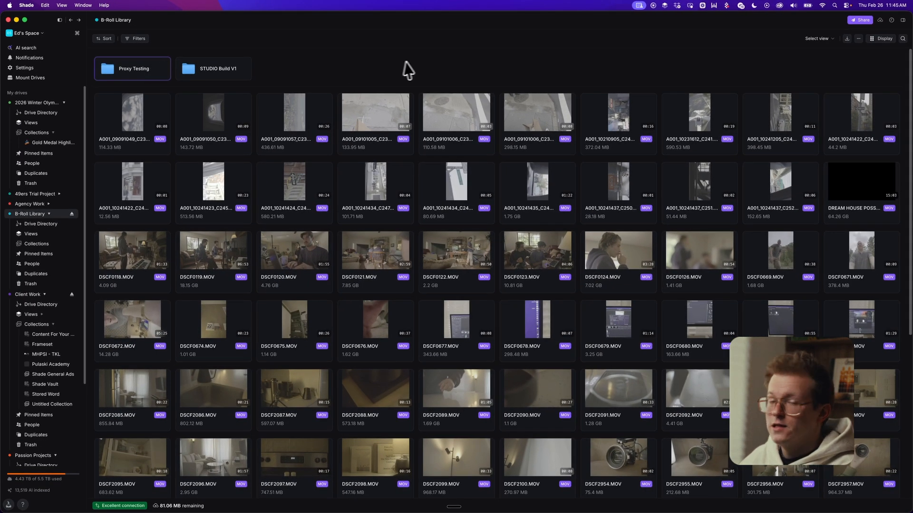
# Switch to Premiere Pro and open proxy creation for the three project clips DSCF0670.MOV, DSCF0125.MOV and DSCF0673.MOV
pyautogui.hotkey('ctrl', 'Up')
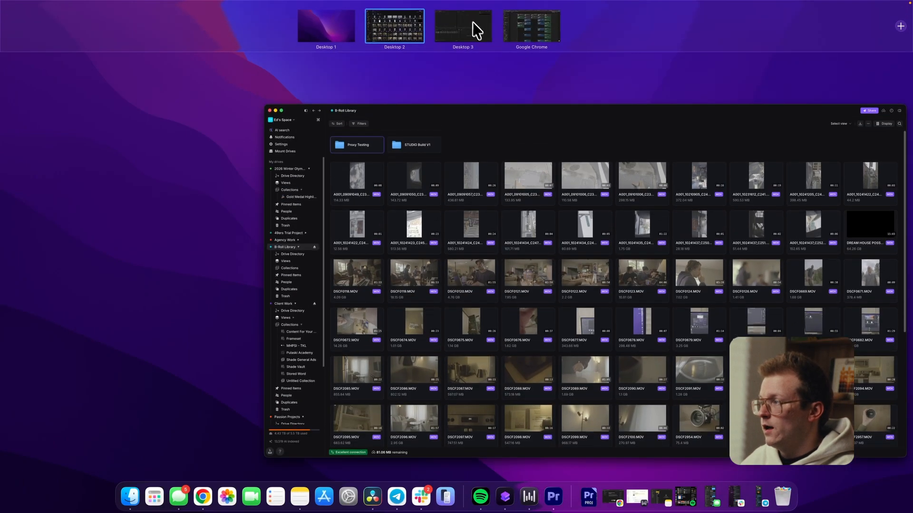
pyautogui.click(472, 22)
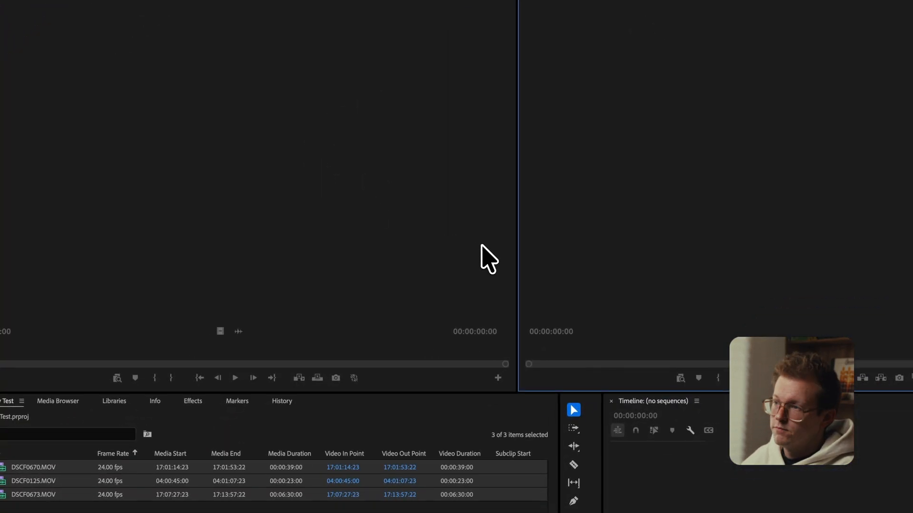
pyautogui.click(264, 432)
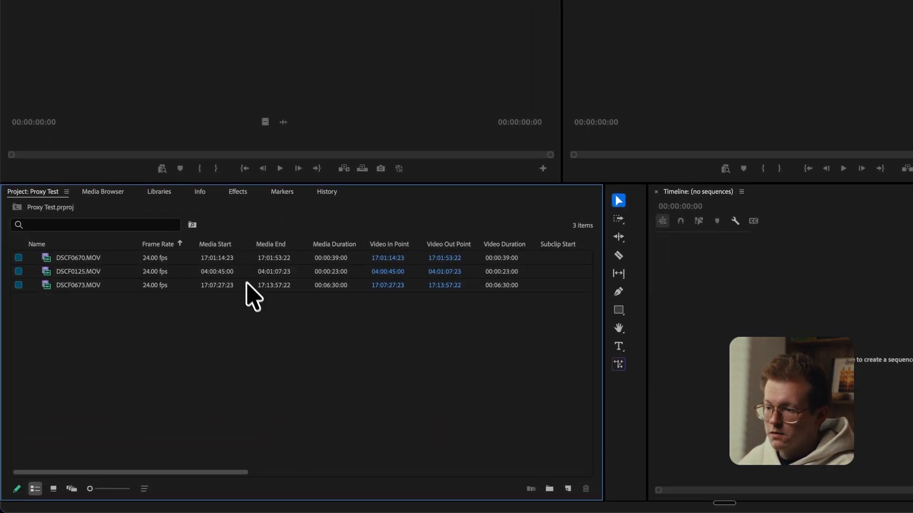
pyautogui.click(281, 287)
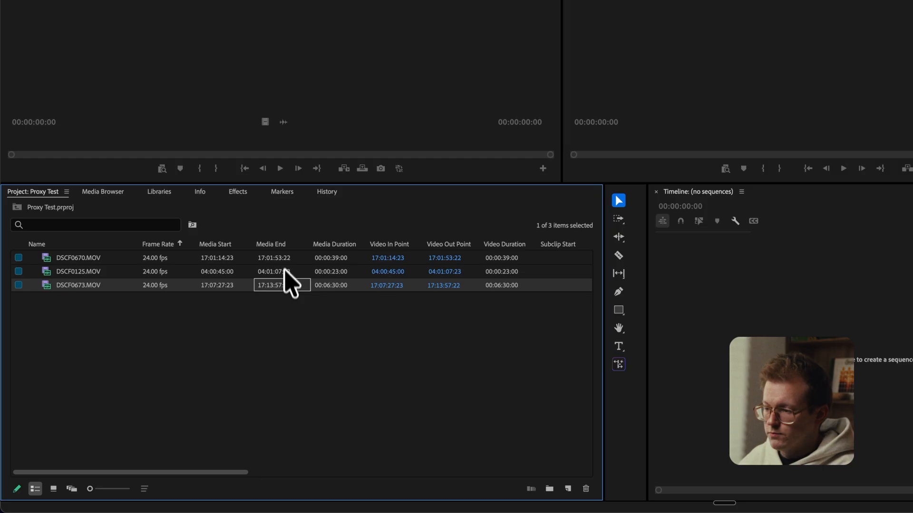
pyautogui.keyDown('shift'); pyautogui.click(280, 258); pyautogui.keyUp('shift')
pyautogui.rightClick(80, 272)
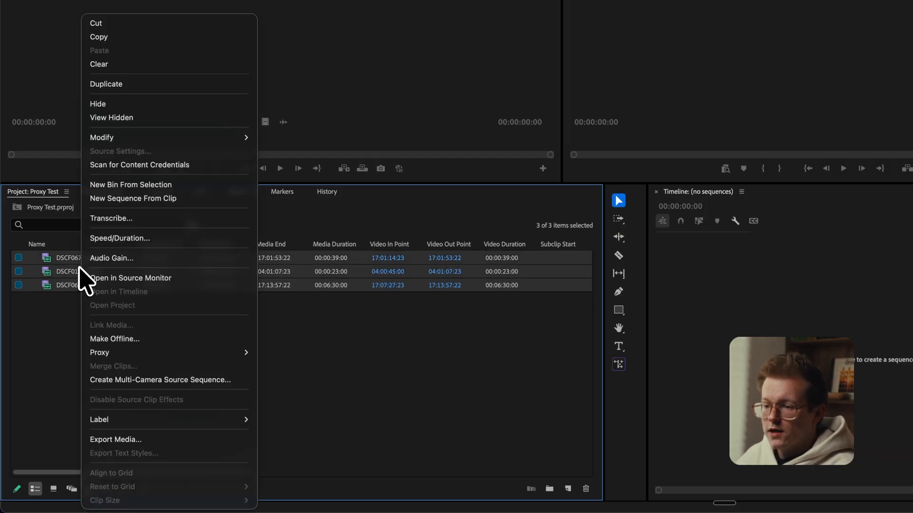
pyautogui.moveTo(102, 353)
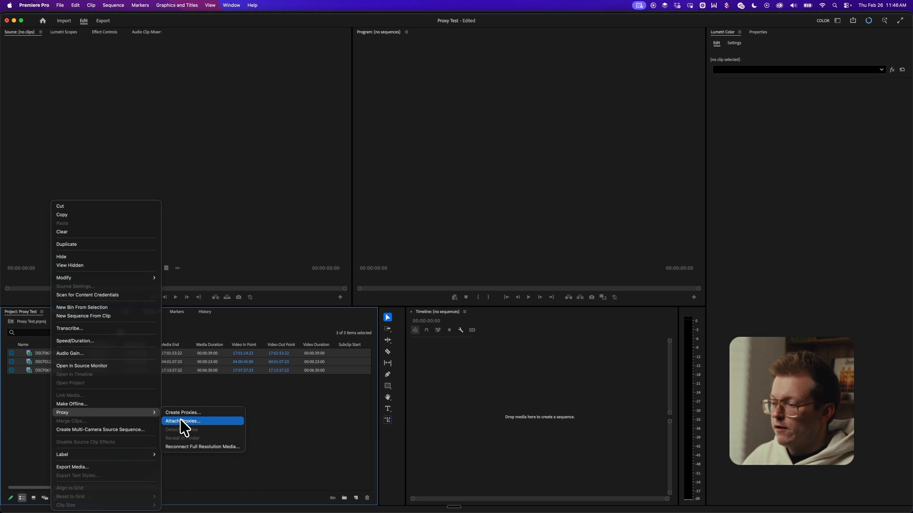
pyautogui.click(183, 413)
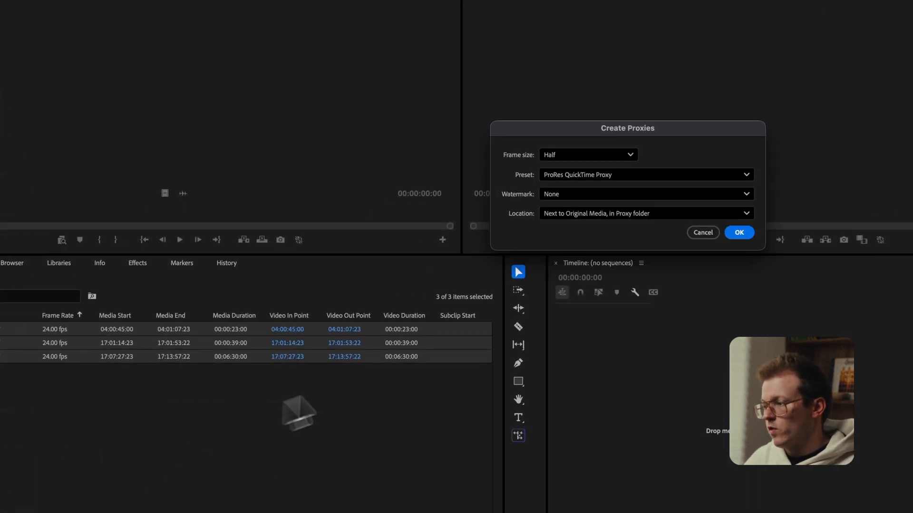
# Configure the proxies with Half frame size, the H.264 QuickTime Proxy preset and the Proxy Icon watermark
pyautogui.click(602, 153)
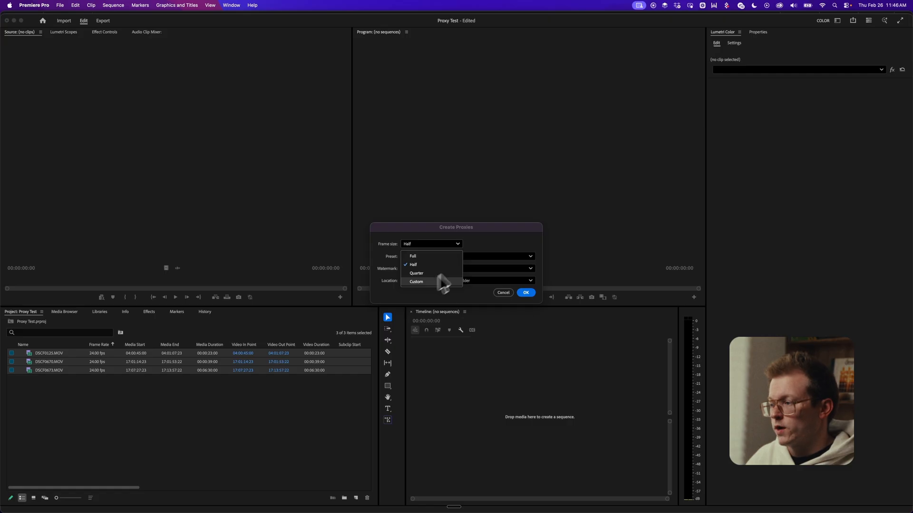
pyautogui.click(503, 238)
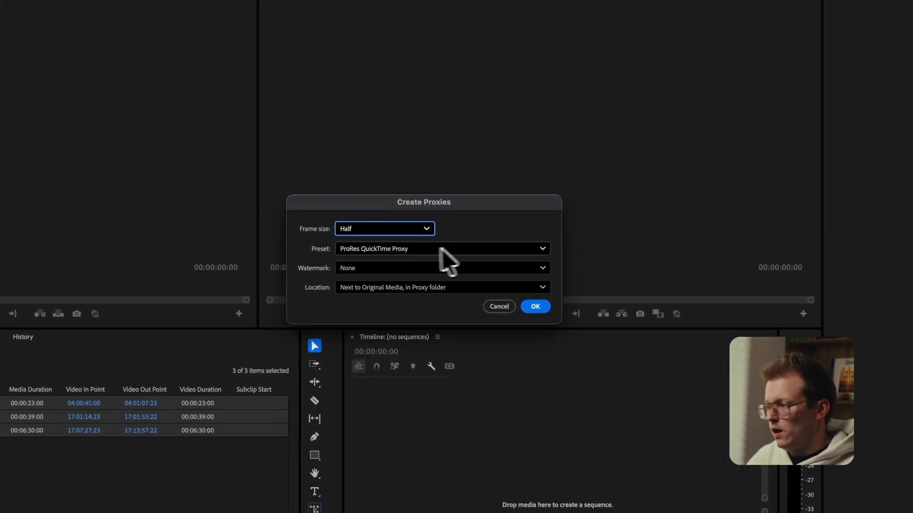
pyautogui.click(401, 248)
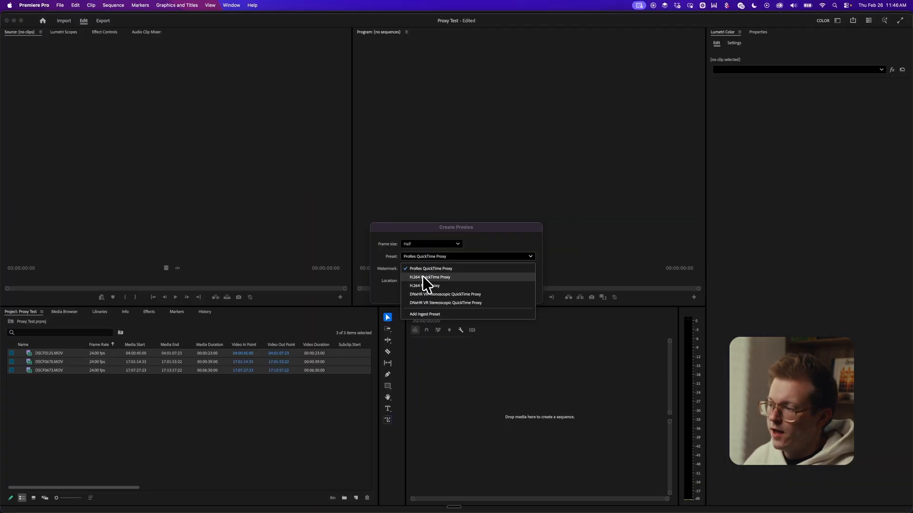
pyautogui.click(423, 276)
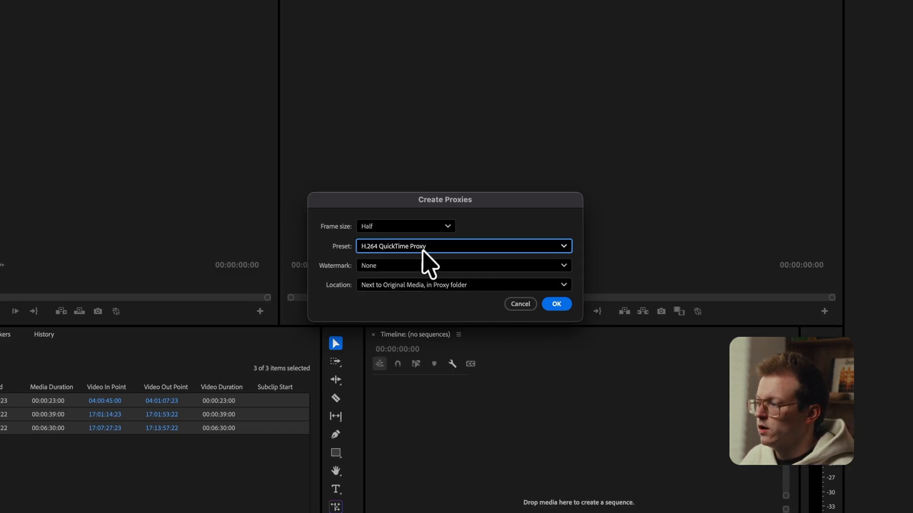
pyautogui.click(433, 266)
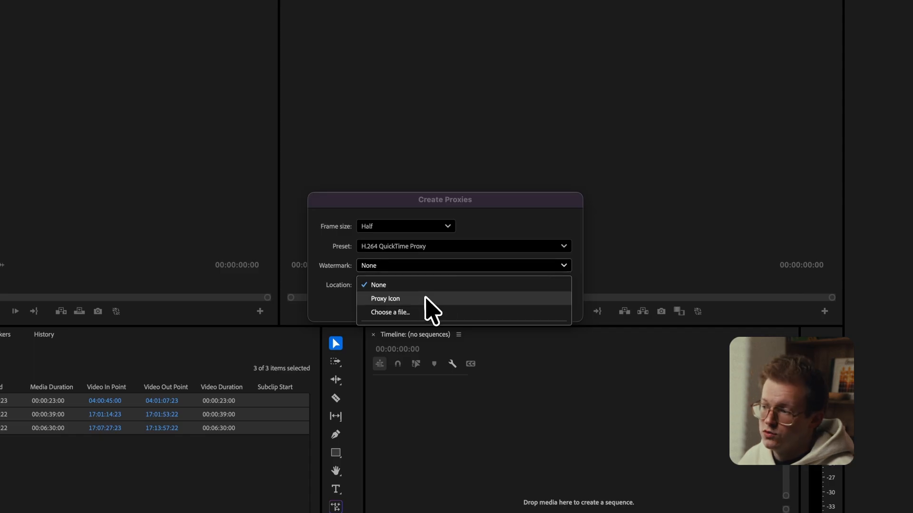
pyautogui.click(381, 301)
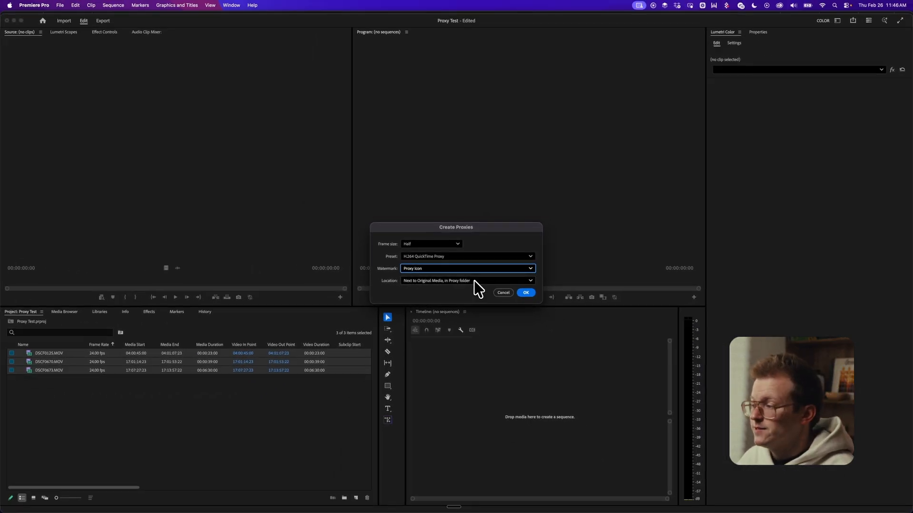
# Set the proxy location to the Proxy Testing folder on the B-Roll Library drive and create the proxies
pyautogui.click(475, 281)
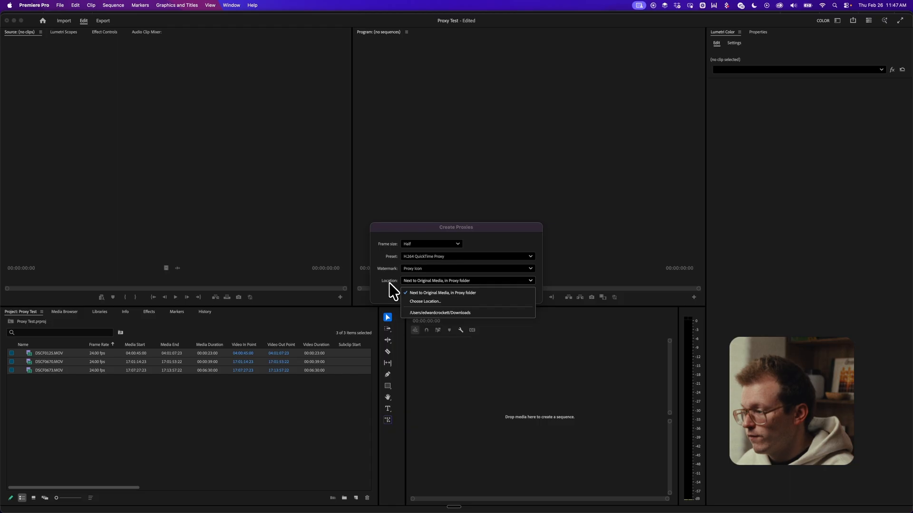
pyautogui.click(425, 301)
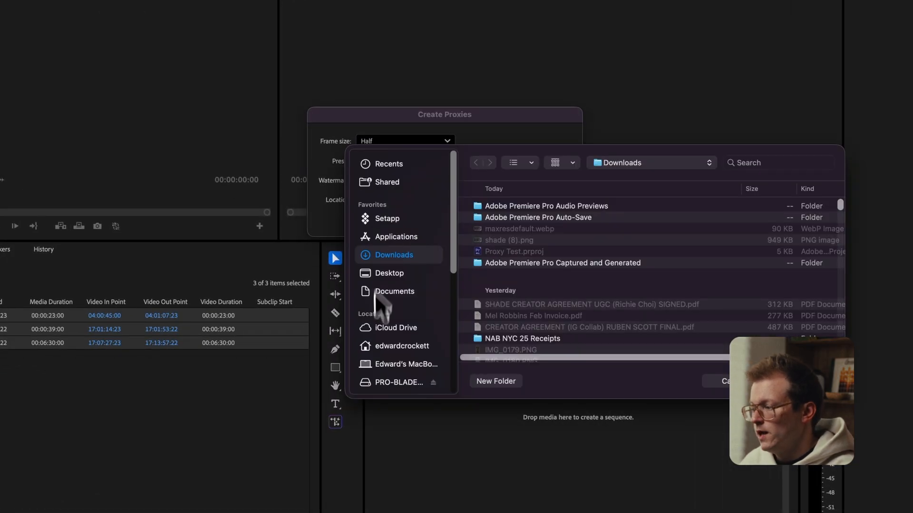
pyautogui.click(392, 364)
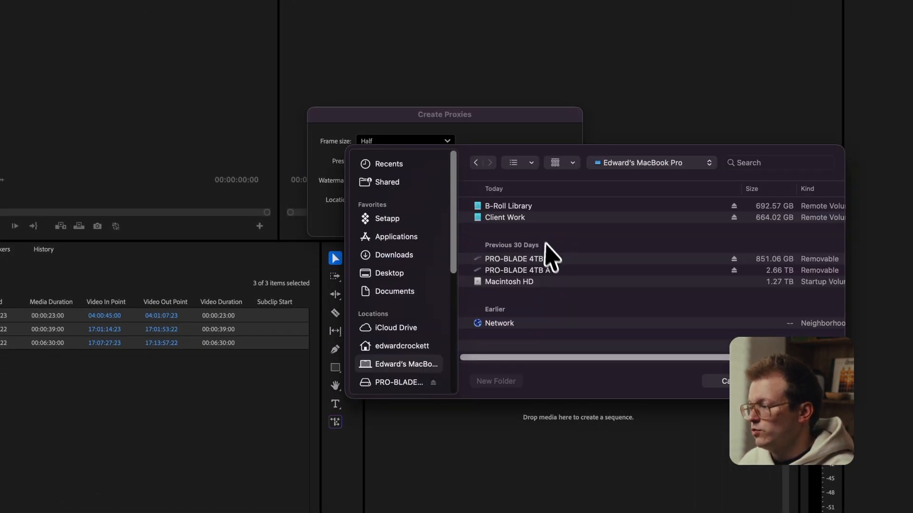
pyautogui.doubleClick(518, 208)
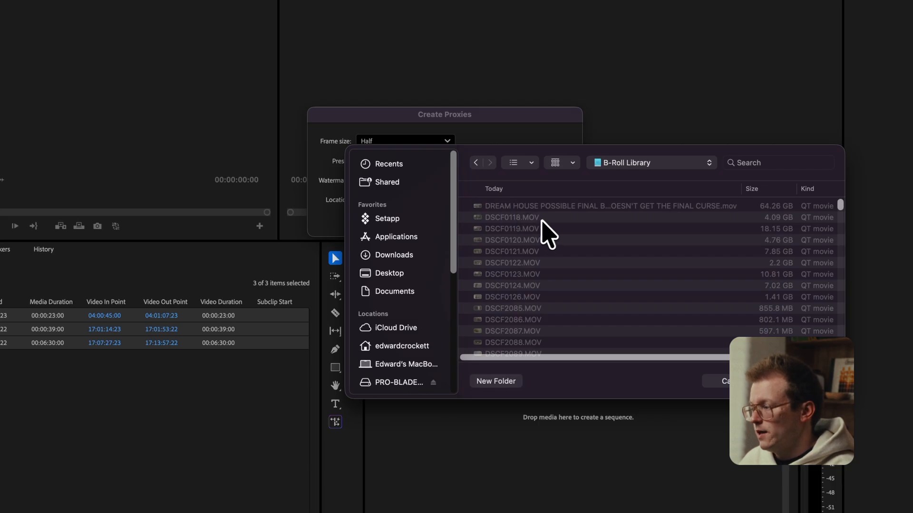
pyautogui.scroll(-15, 544, 226)
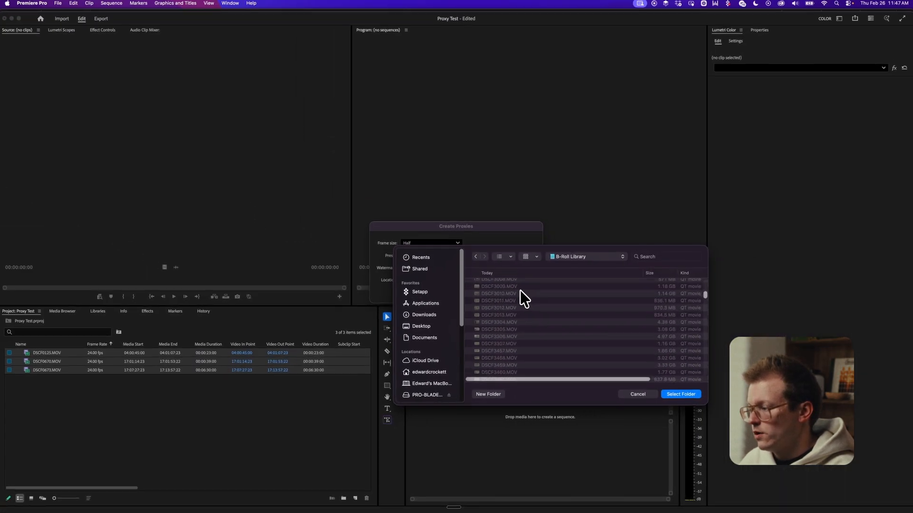
pyautogui.scroll(-15, 513, 304)
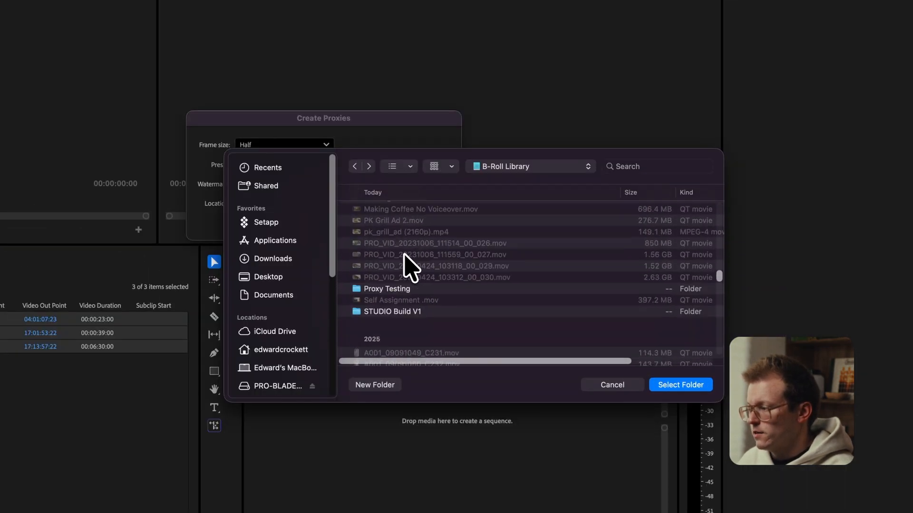
pyautogui.click(386, 288)
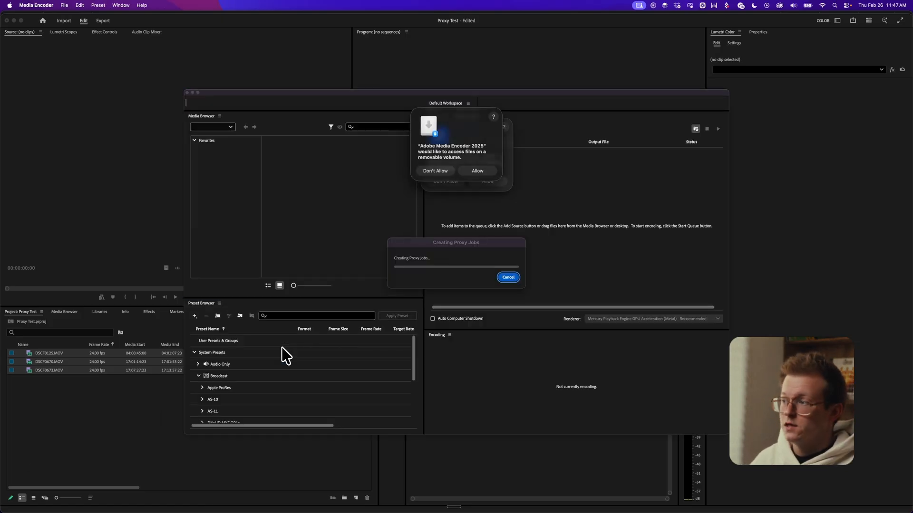
# Grant Adobe Media Encoder 2025 access to files on removable and network volumes so the proxy jobs can run
pyautogui.click(481, 171)
pyautogui.click(491, 182)
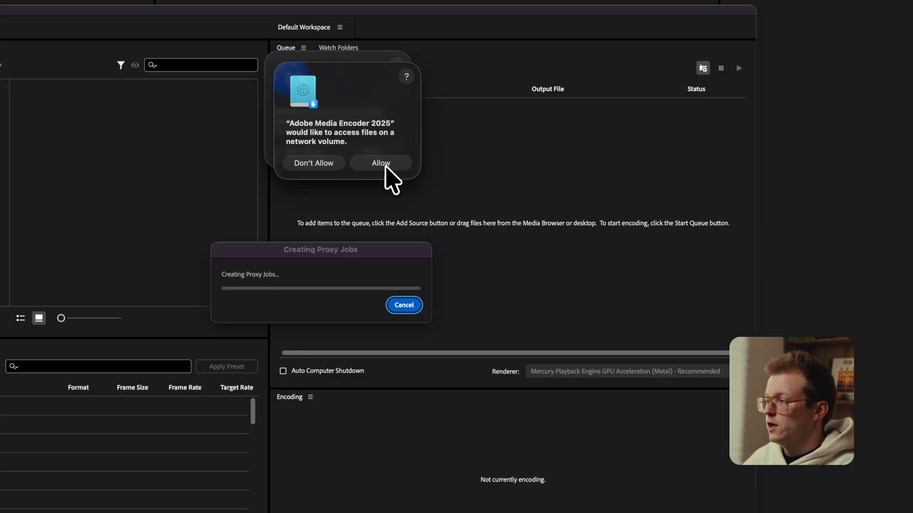
pyautogui.click(386, 164)
pyautogui.click(387, 158)
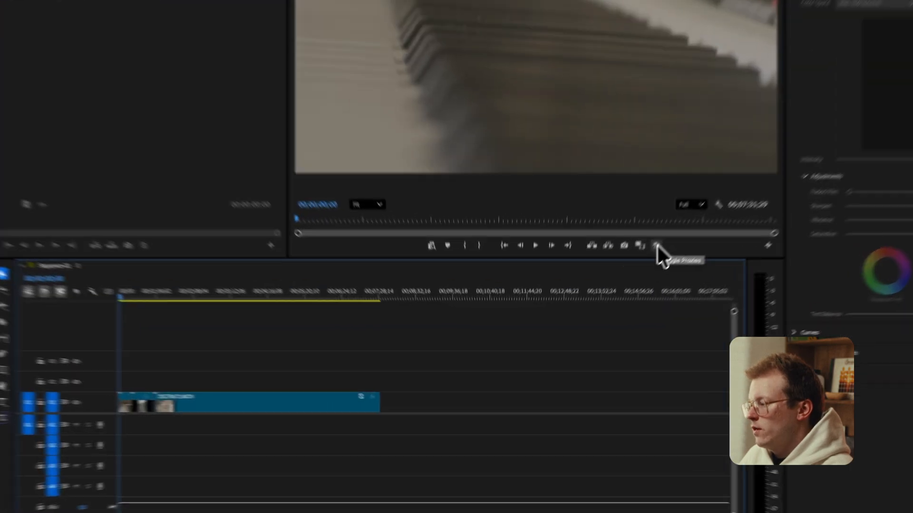
# Toggle proxy playback for the sequence in the Program monitor
pyautogui.click(614, 298)
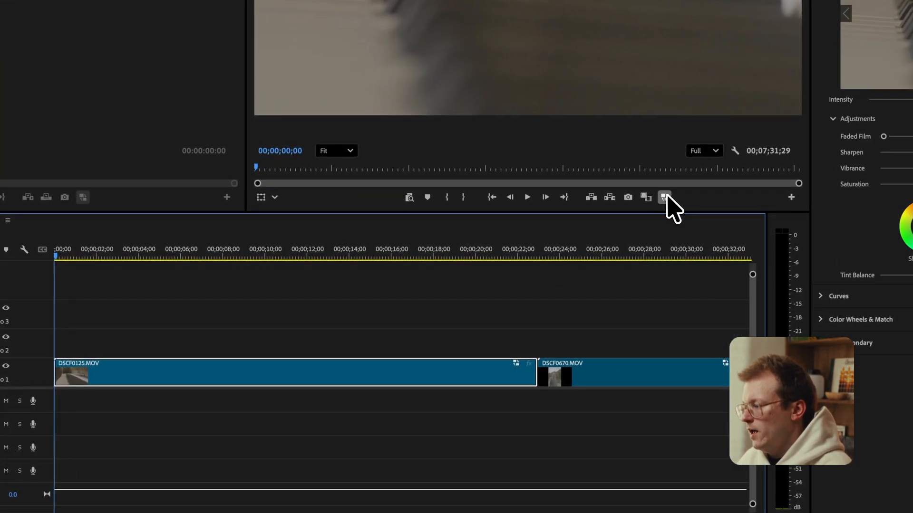
pyautogui.click(665, 197)
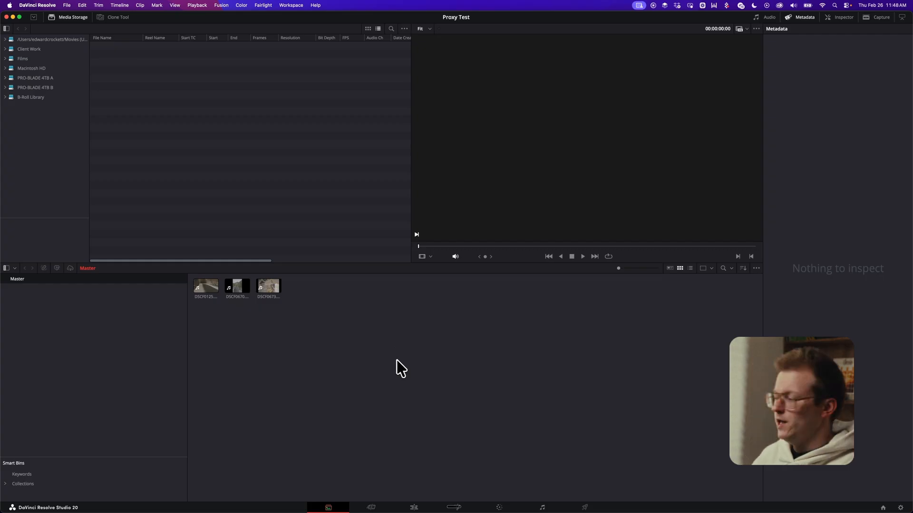
# In the Proxy Test project settings, set the proxy media format to H.264 and the resolution to Half, and save
pyautogui.click(900, 508)
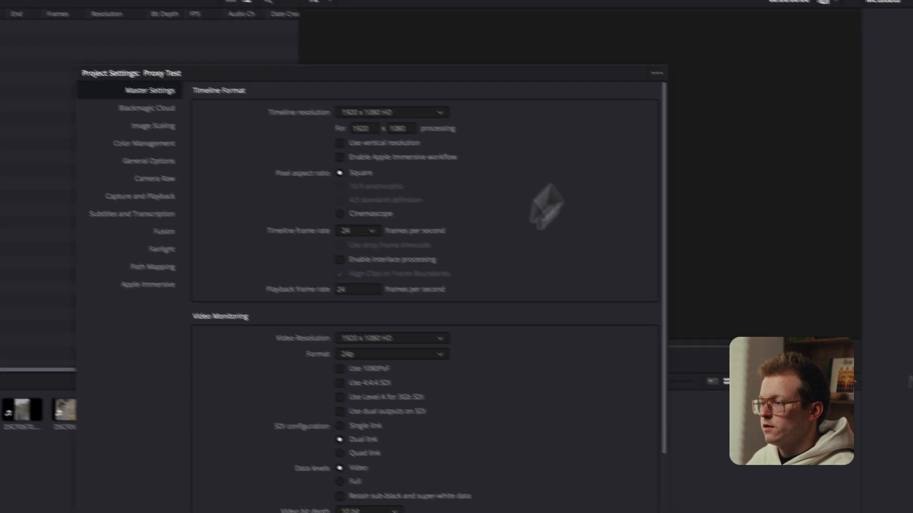
pyautogui.scroll(-5, 429, 278)
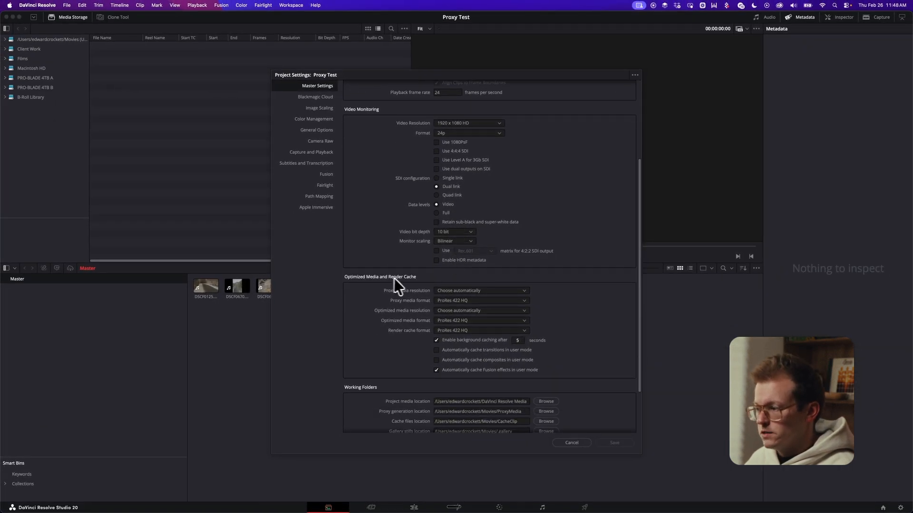
pyautogui.scroll(-3, 523, 286)
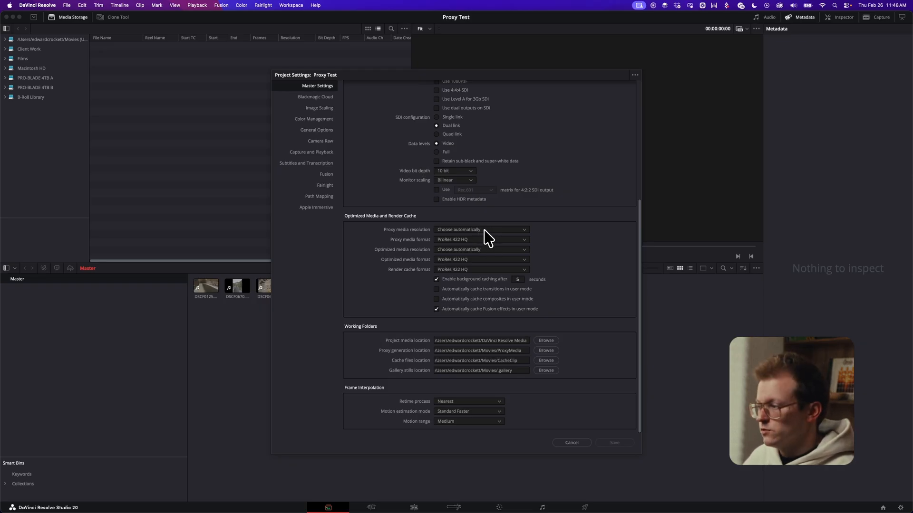
pyautogui.click(480, 241)
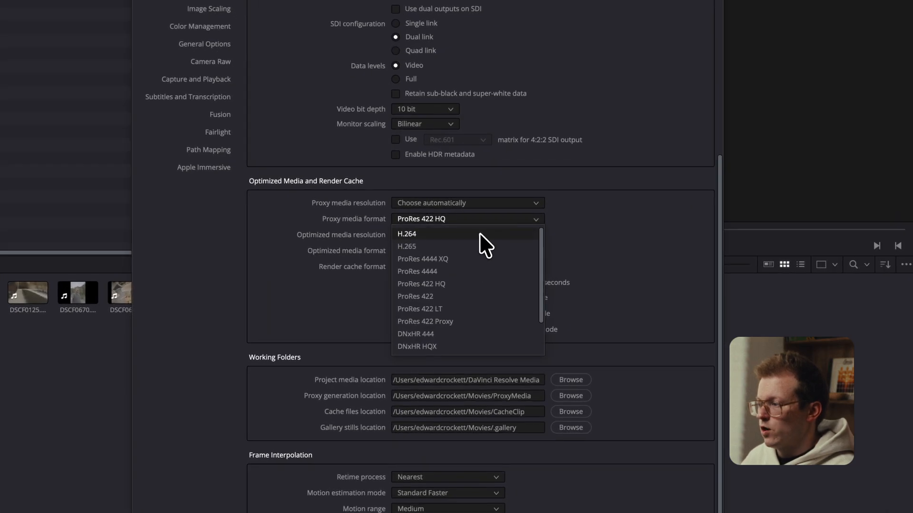
pyautogui.click(488, 251)
pyautogui.click(452, 204)
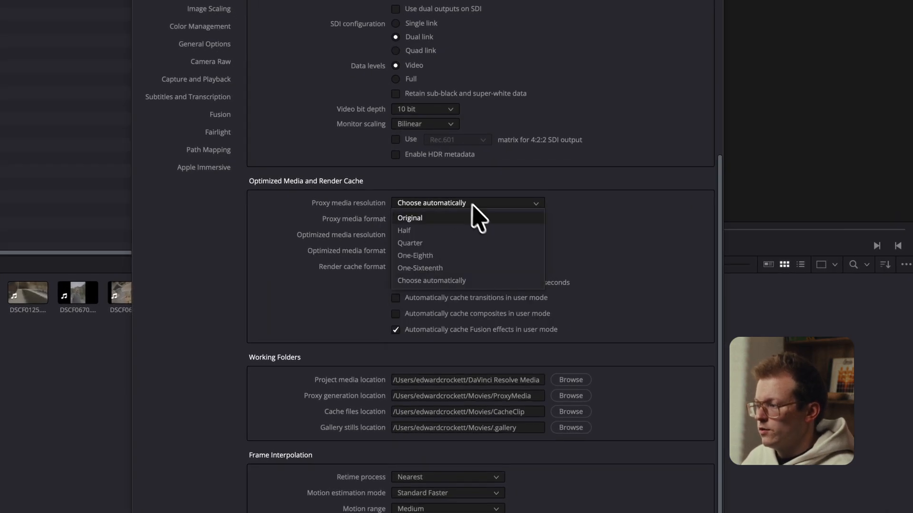
pyautogui.click(459, 230)
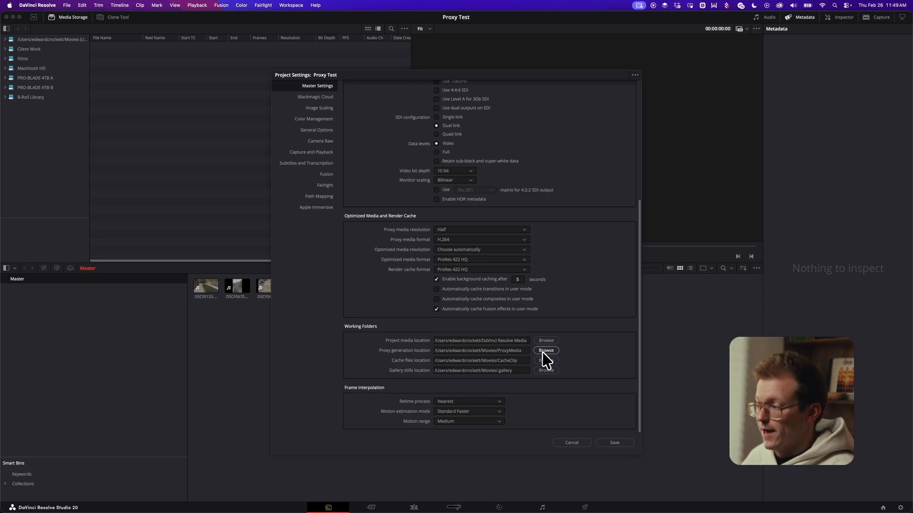
pyautogui.click(614, 443)
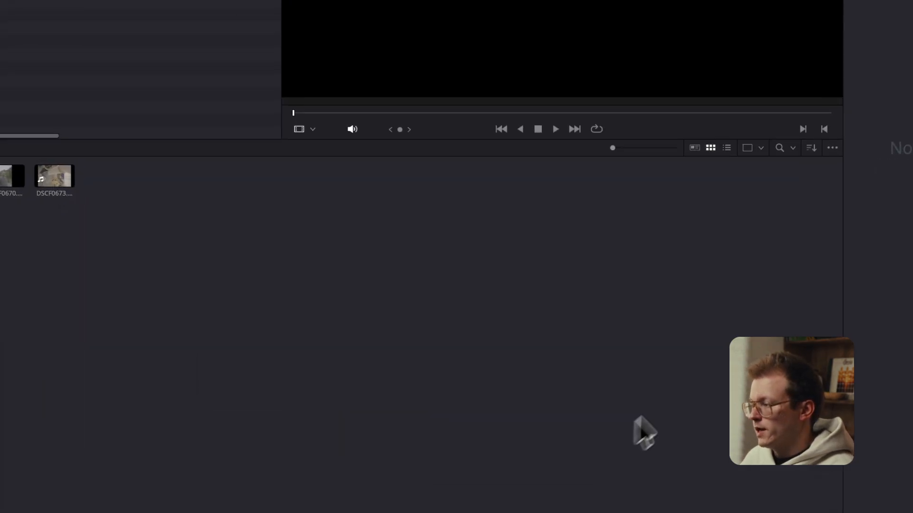
# In the media storage preferences, set the proxy generation location to proxy subfolders in media file locations and save
pyautogui.click(52, 8)
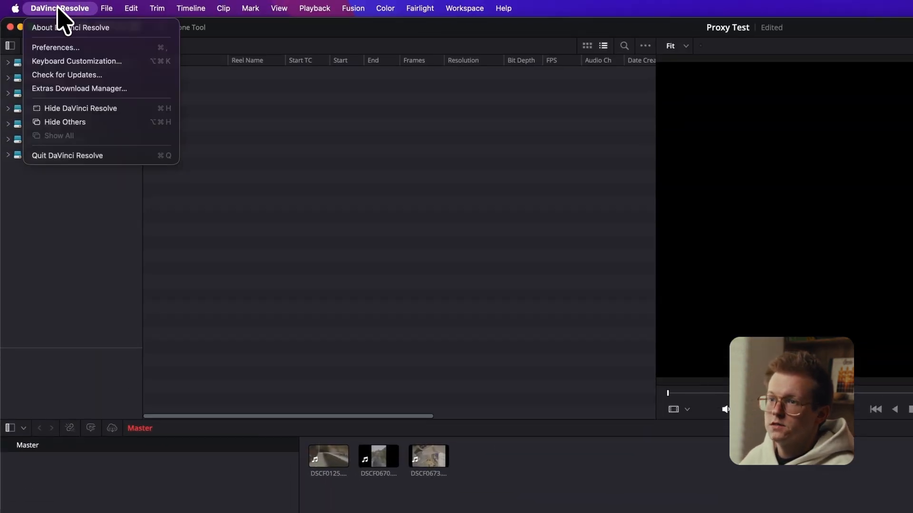
pyautogui.click(66, 48)
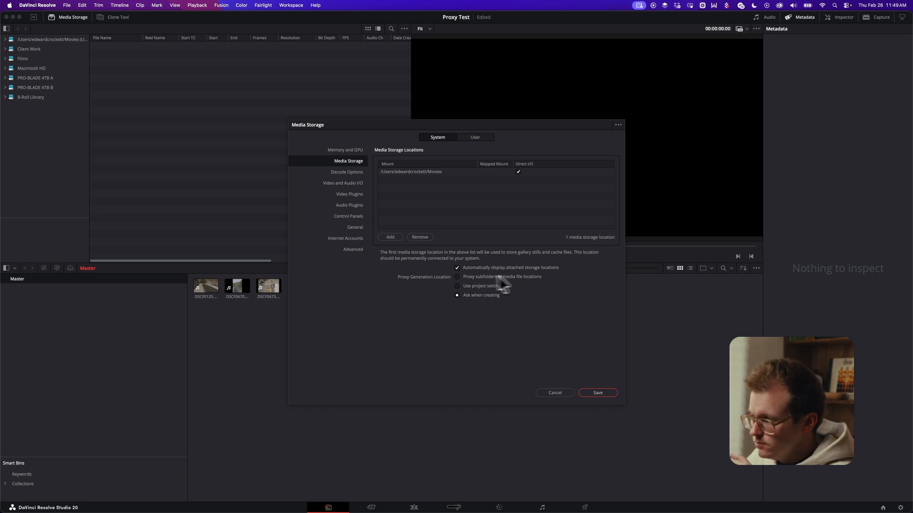
pyautogui.click(457, 277)
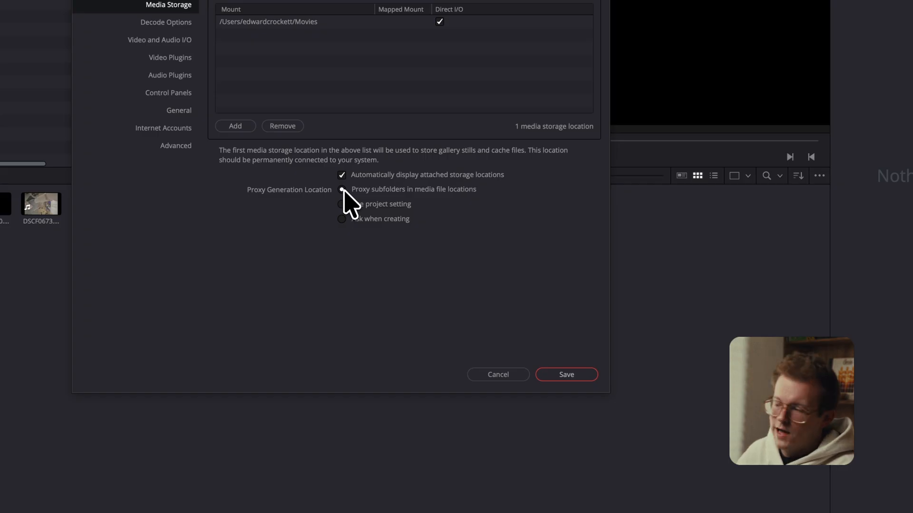
pyautogui.click(569, 376)
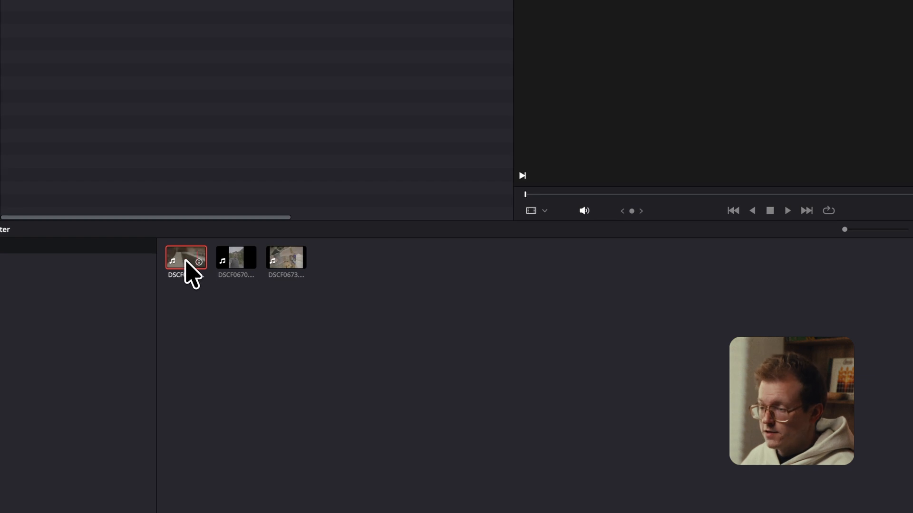
# Generate proxy media for the three DSCF clips in the Master bin
pyautogui.keyDown('shift'); pyautogui.click(288, 266); pyautogui.keyUp('shift')
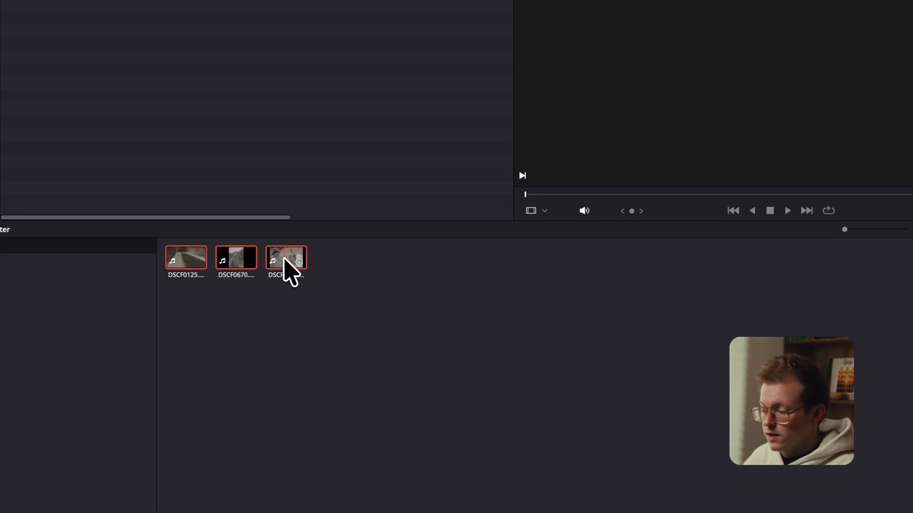
pyautogui.rightClick(284, 259)
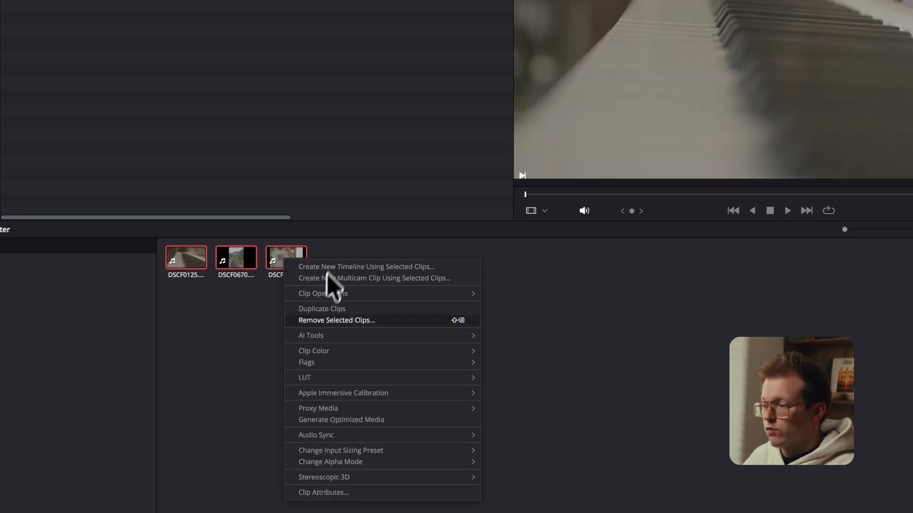
pyautogui.moveTo(342, 412)
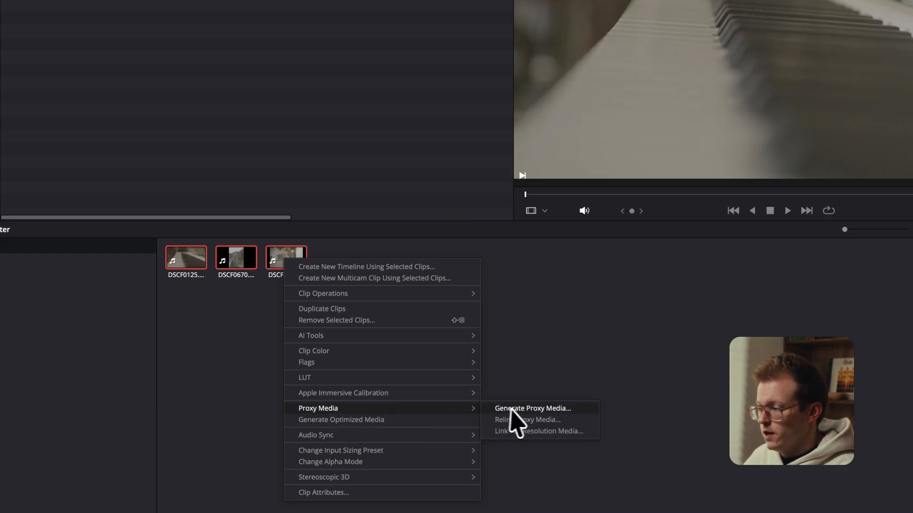
pyautogui.click(526, 412)
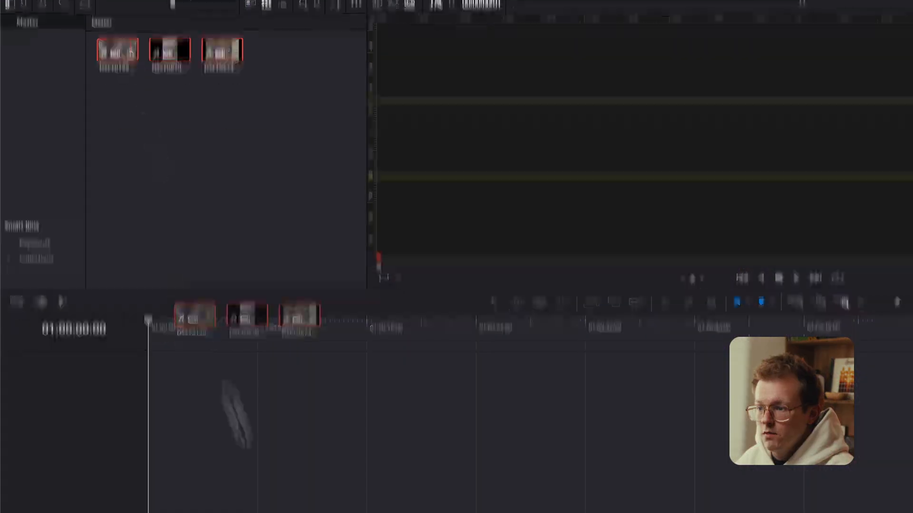
# Place the three clips on a new timeline and set proxy handling to Prefer Proxies
pyautogui.moveTo(227, 386); pyautogui.dragTo(147, 383)
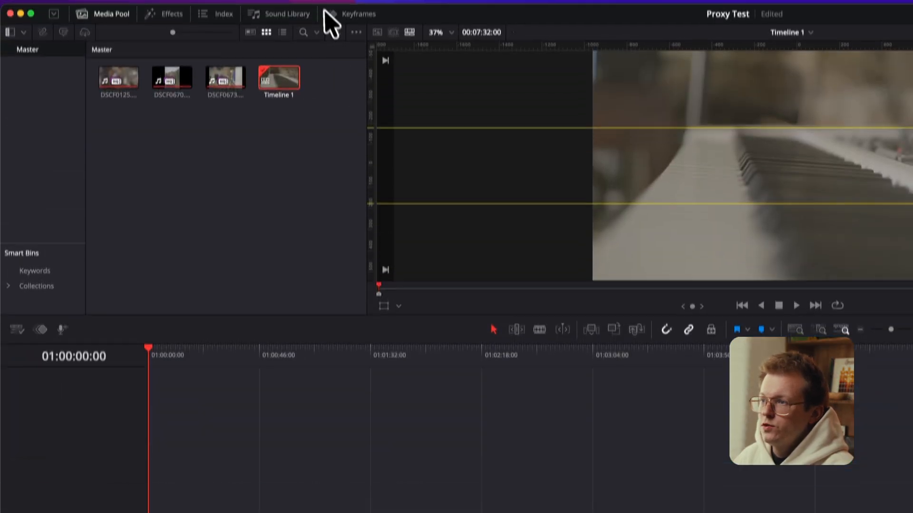
pyautogui.click(315, 8)
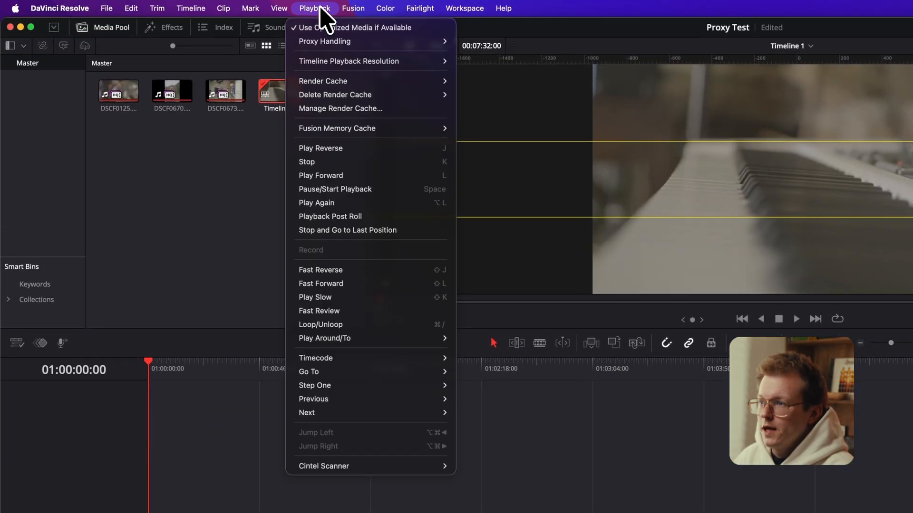
pyautogui.moveTo(322, 40)
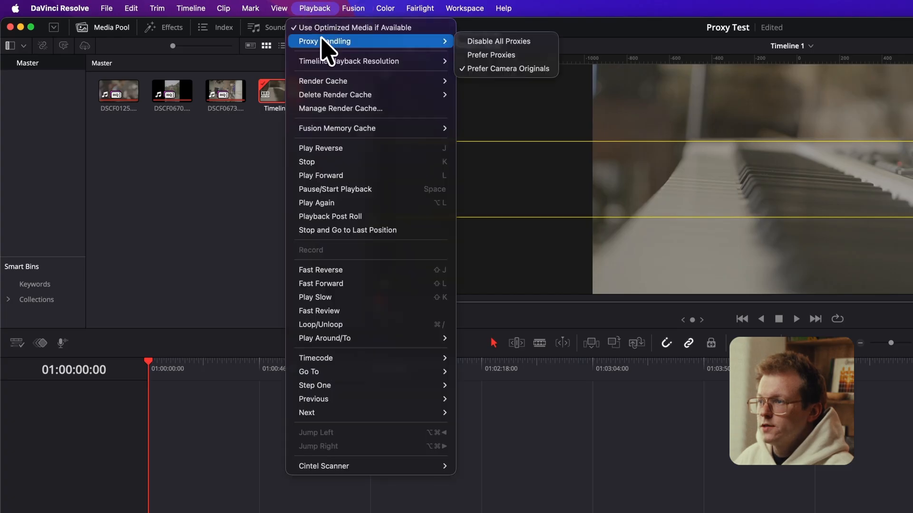
pyautogui.click(490, 54)
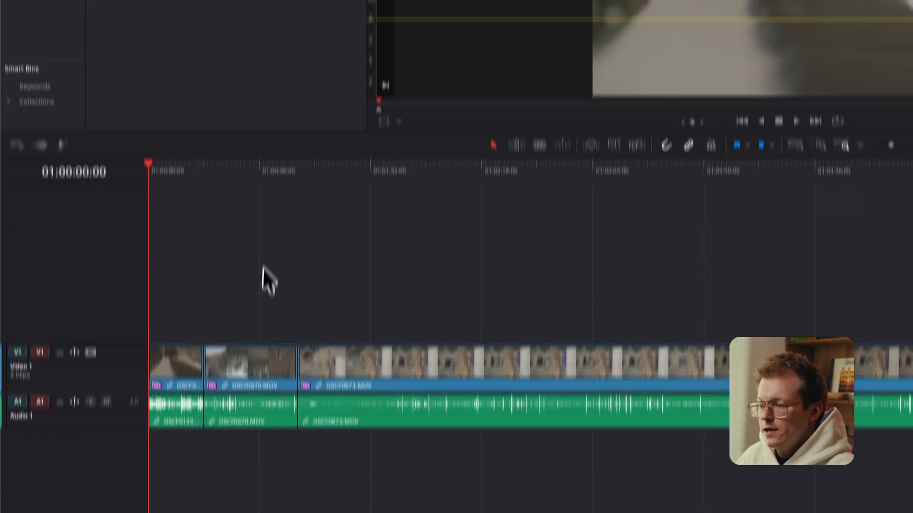
# Delete the audio of all three clips from the Audio 1 track, keeping their video
pyautogui.click(172, 174)
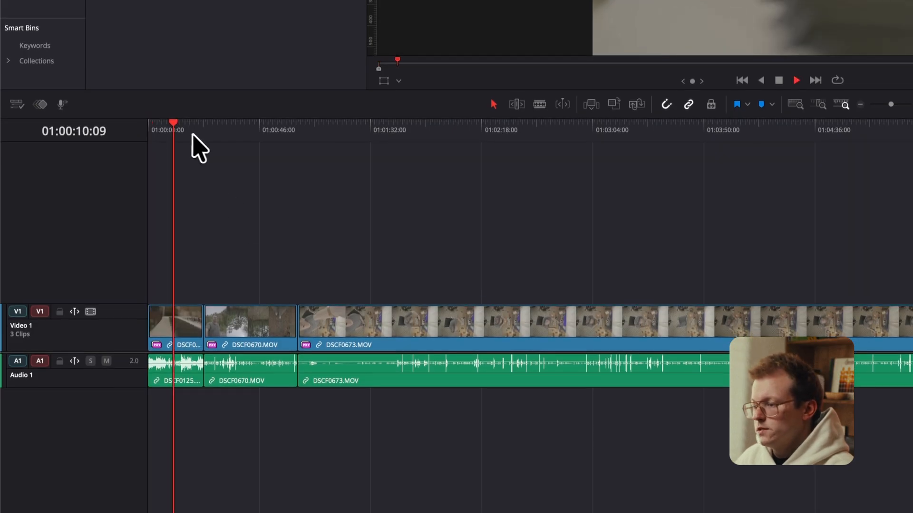
pyautogui.moveTo(351, 407); pyautogui.dragTo(176, 377)
pyautogui.press('Delete')
# Play the timeline at several points across the three clips to check proxy playback, and stop
pyautogui.press('space')
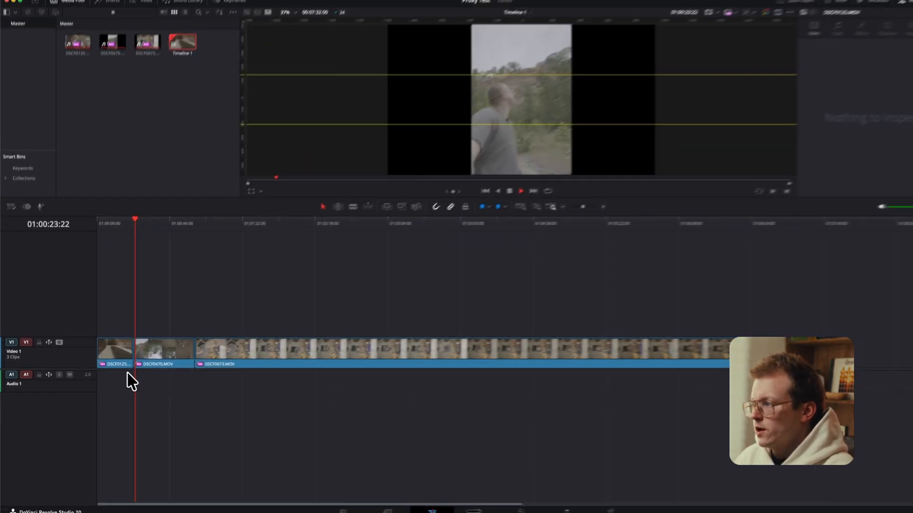
pyautogui.press('Down')
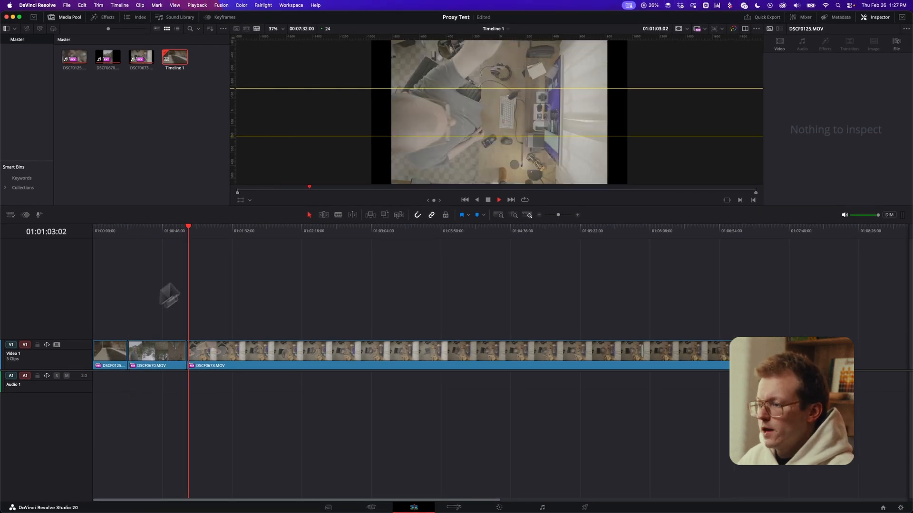
pyautogui.click(273, 232)
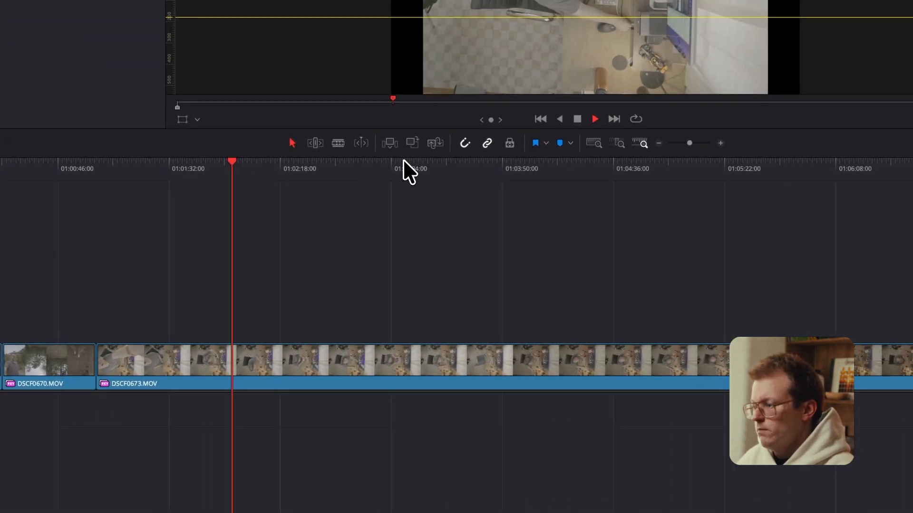
pyautogui.click(403, 162)
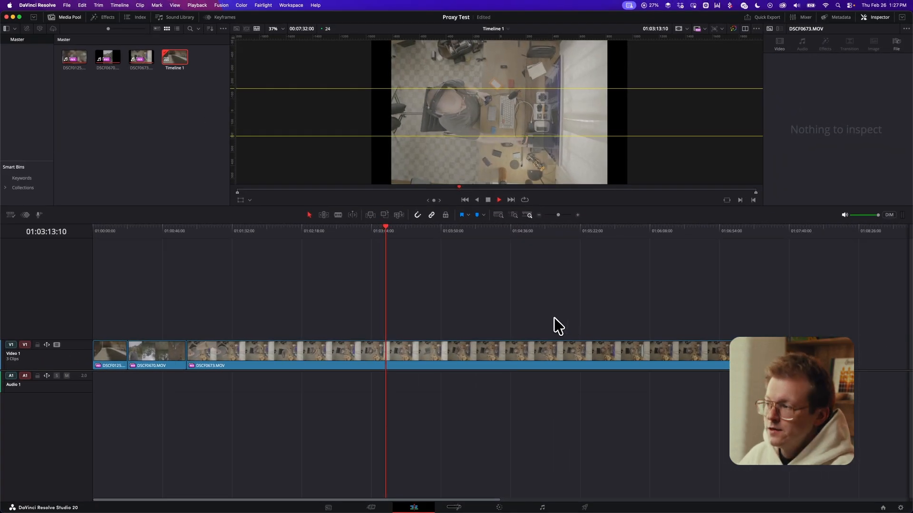
pyautogui.click(431, 232)
pyautogui.press('space')
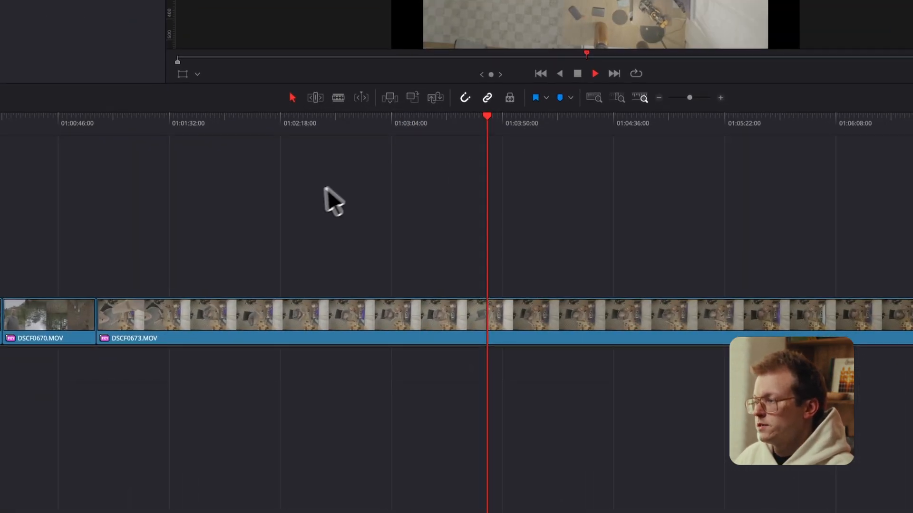
pyautogui.press('space')
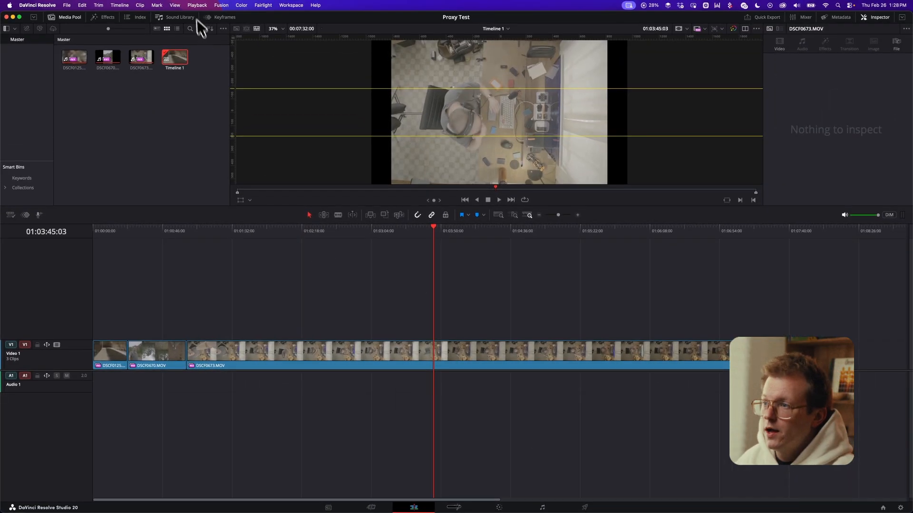
# Set proxy handling for playback to Prefer Camera Originals
pyautogui.click(197, 5)
pyautogui.moveTo(204, 26)
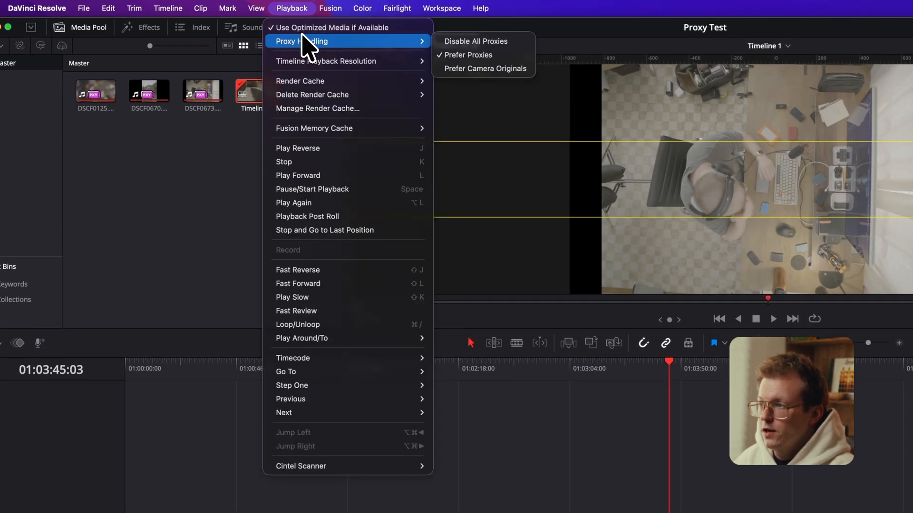
pyautogui.click(470, 71)
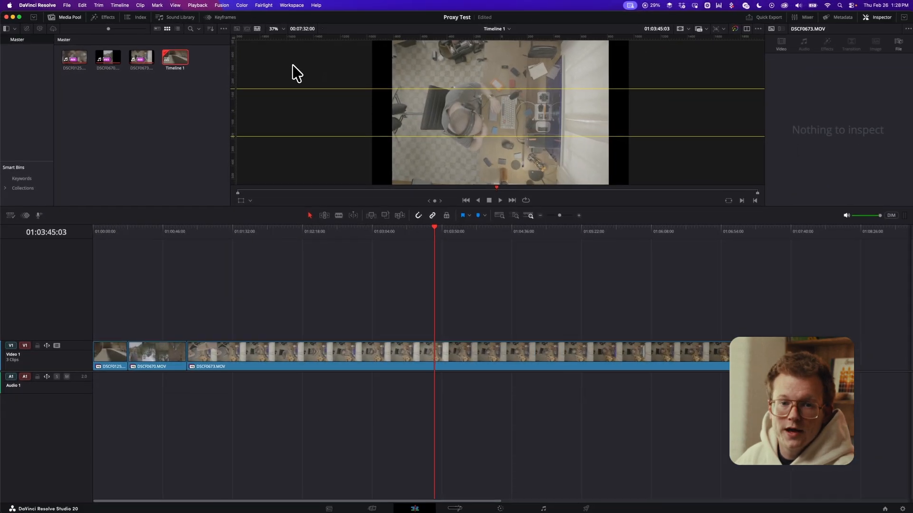
# Start relinking the proxy media for the three DSCF clips in the media pool
pyautogui.scroll(-2, 446, 102)
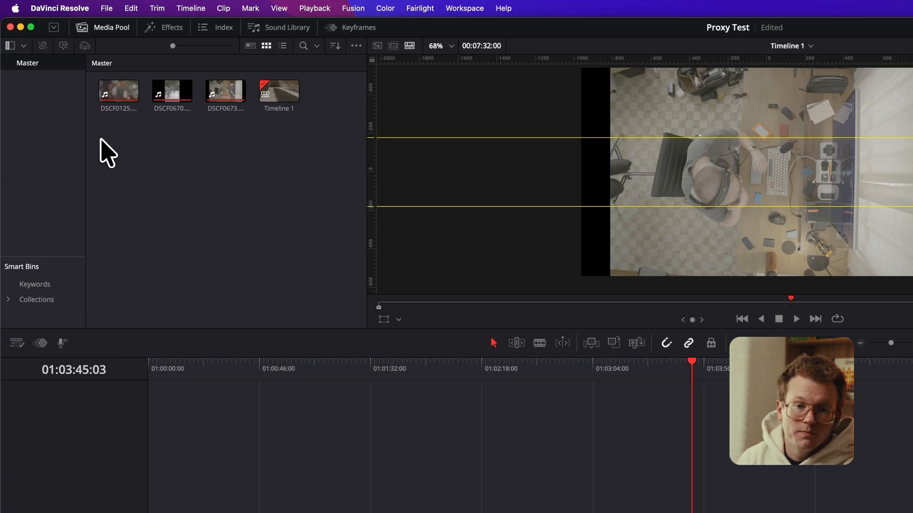
pyautogui.moveTo(102, 152); pyautogui.dragTo(228, 98)
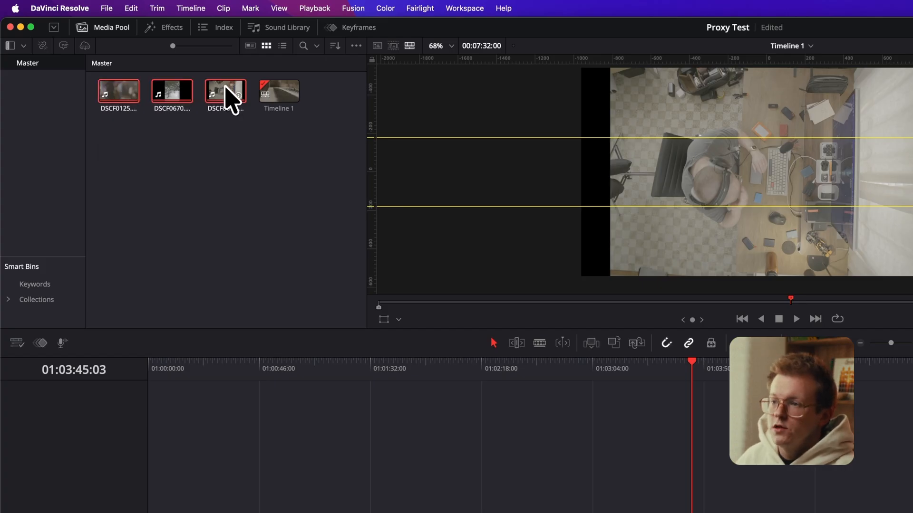
pyautogui.rightClick(228, 94)
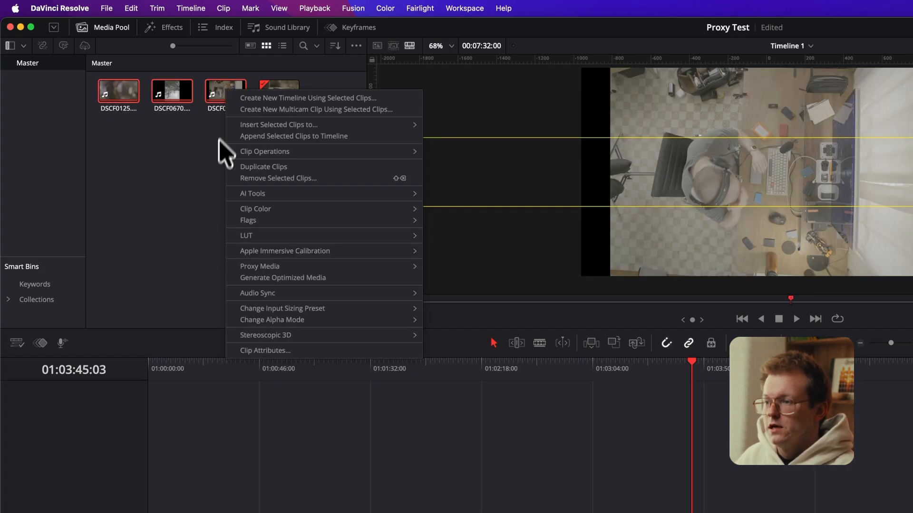
pyautogui.moveTo(288, 266)
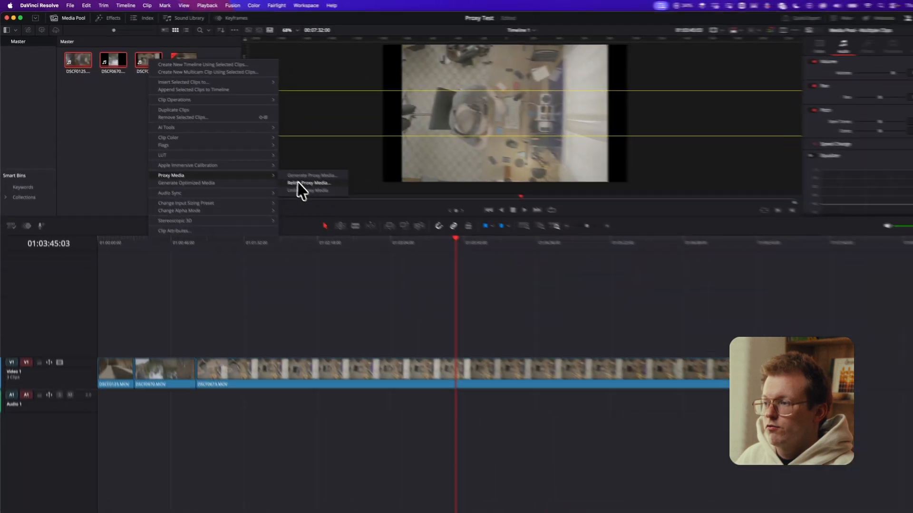